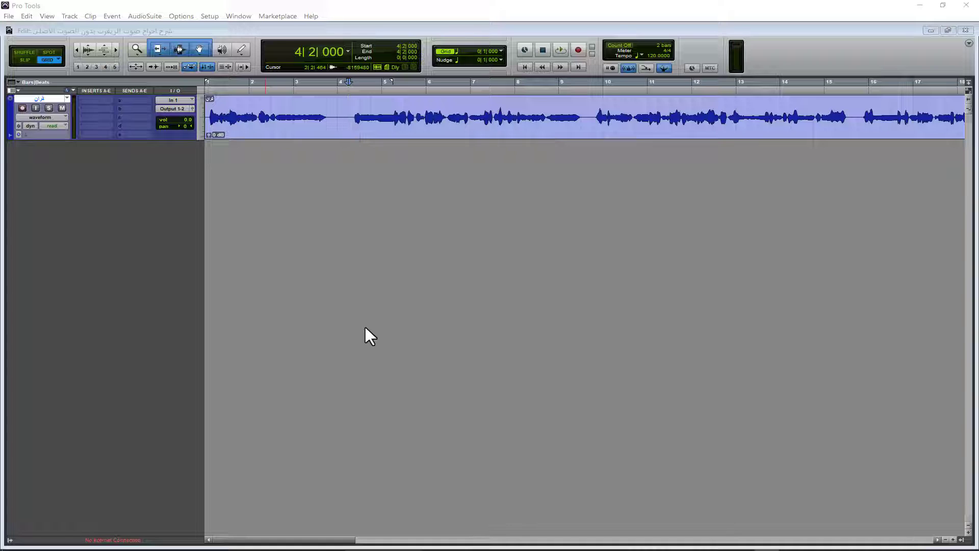
Play back the vocal recording to hear it dry, without any effects, and stop playback
click(560, 49)
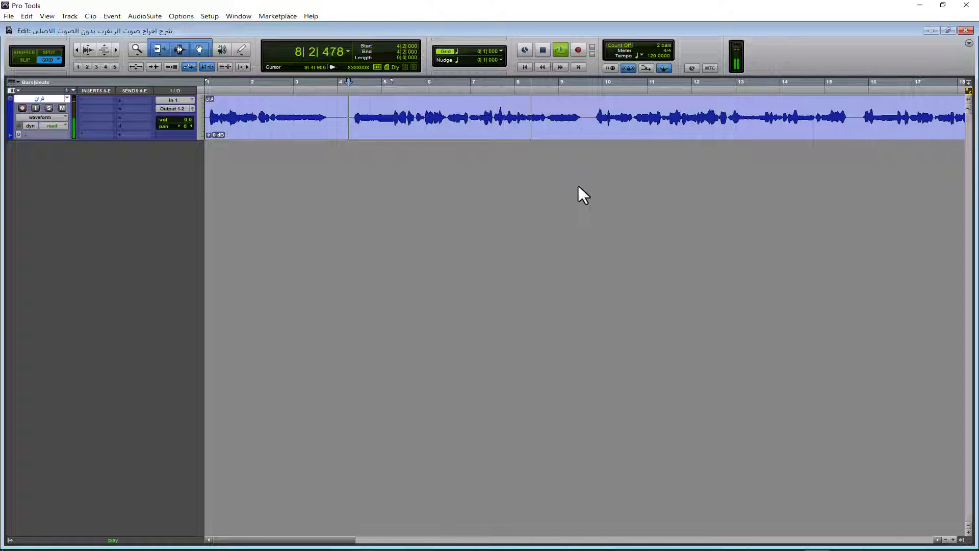
click(542, 50)
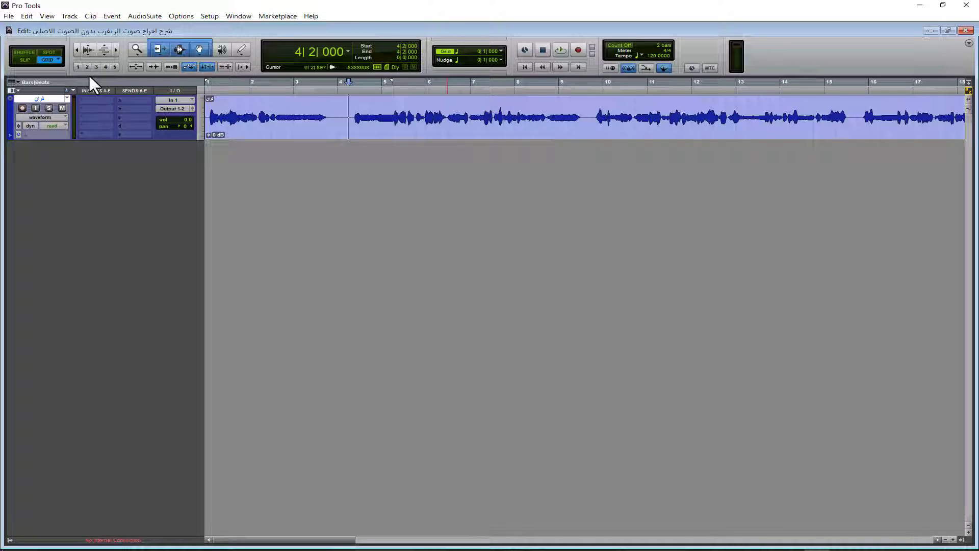
Create one new stereo Master Fader track in the session
click(76, 19)
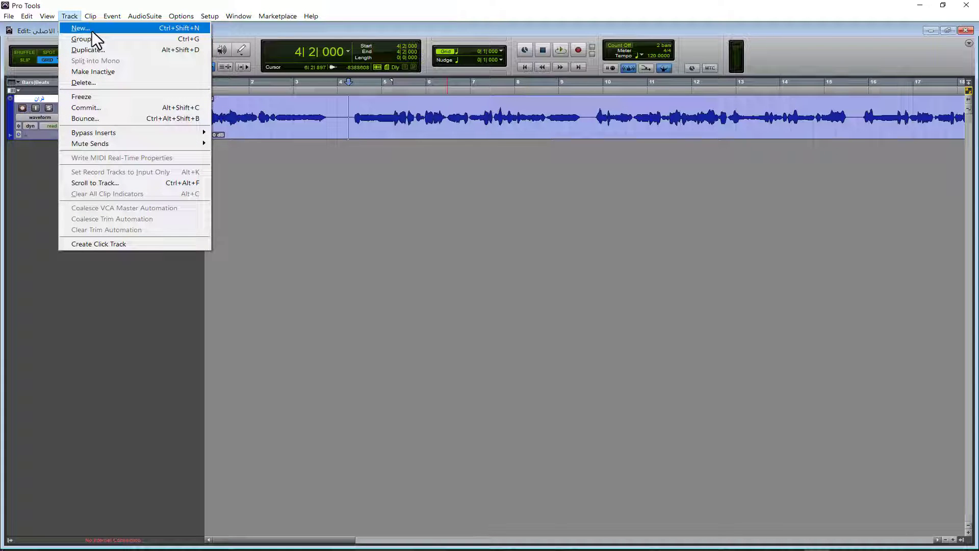
click(92, 31)
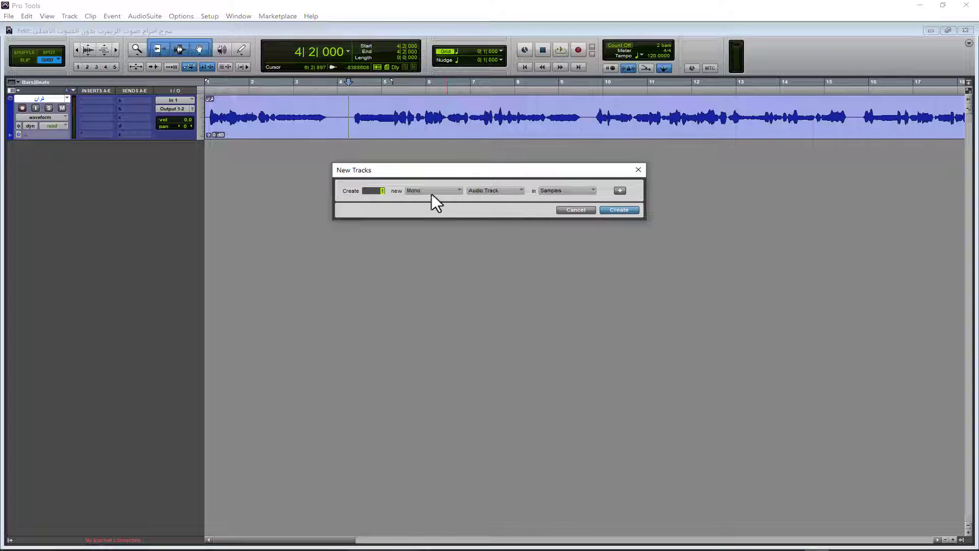
click(431, 193)
click(438, 200)
click(488, 192)
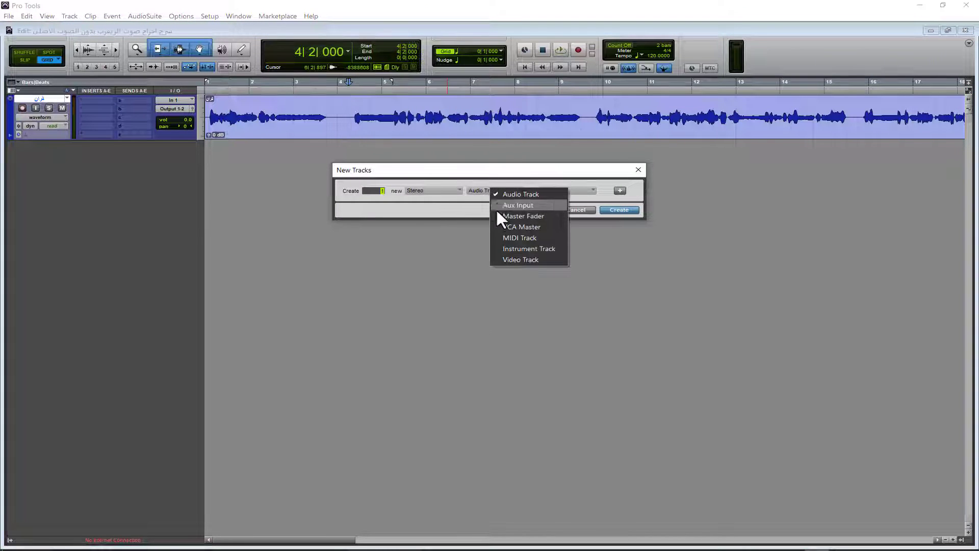
click(499, 215)
click(614, 211)
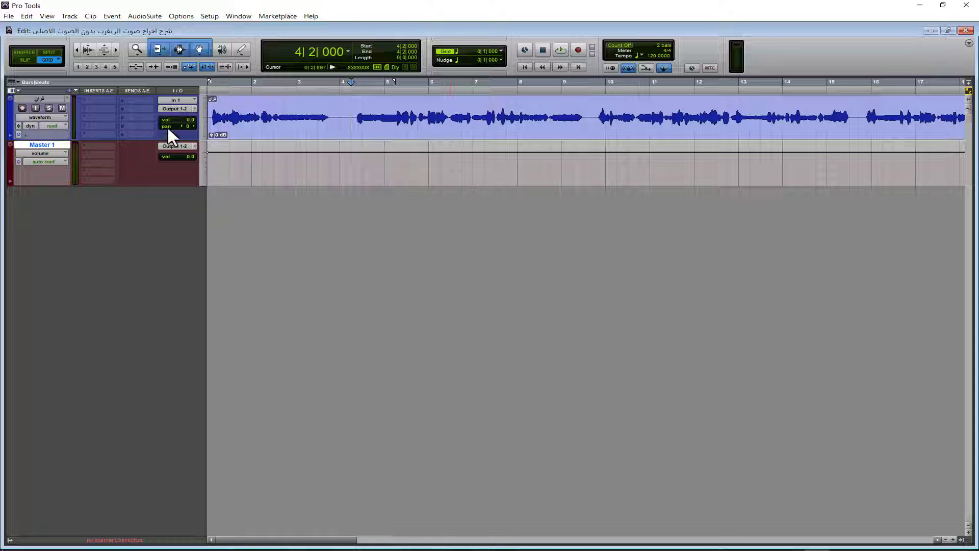
Route the vocal track's output to a new stereo Aux Input track named "Bus vocal"
click(174, 110)
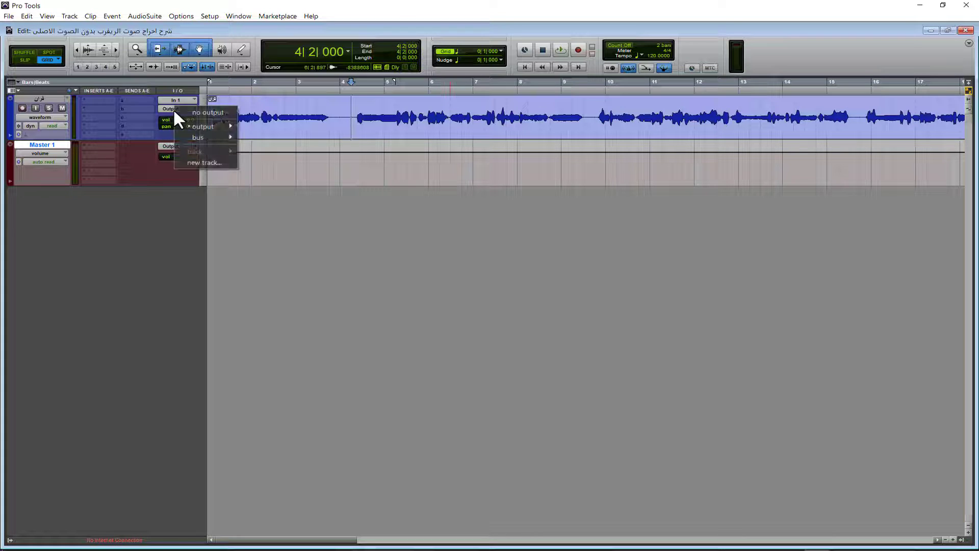
click(213, 164)
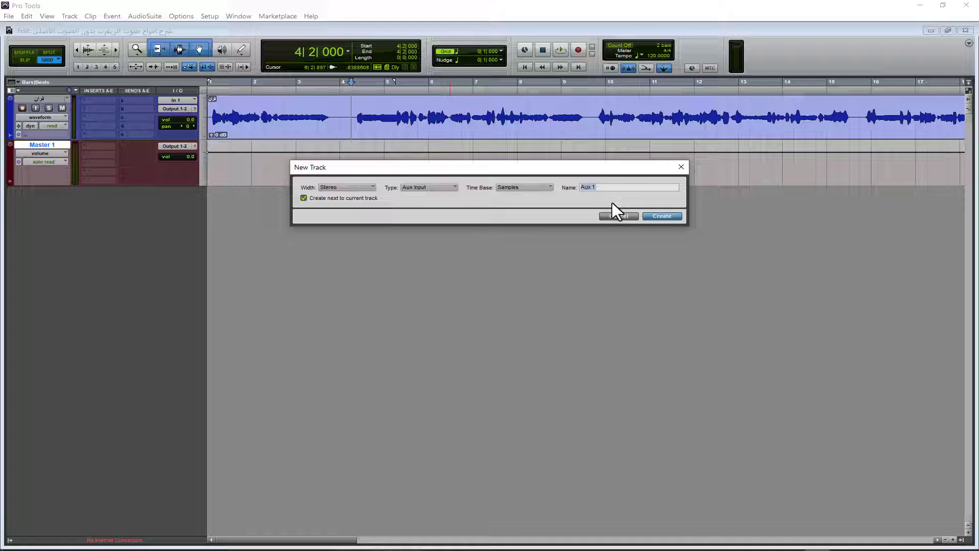
text(Bus vocal)
click(650, 215)
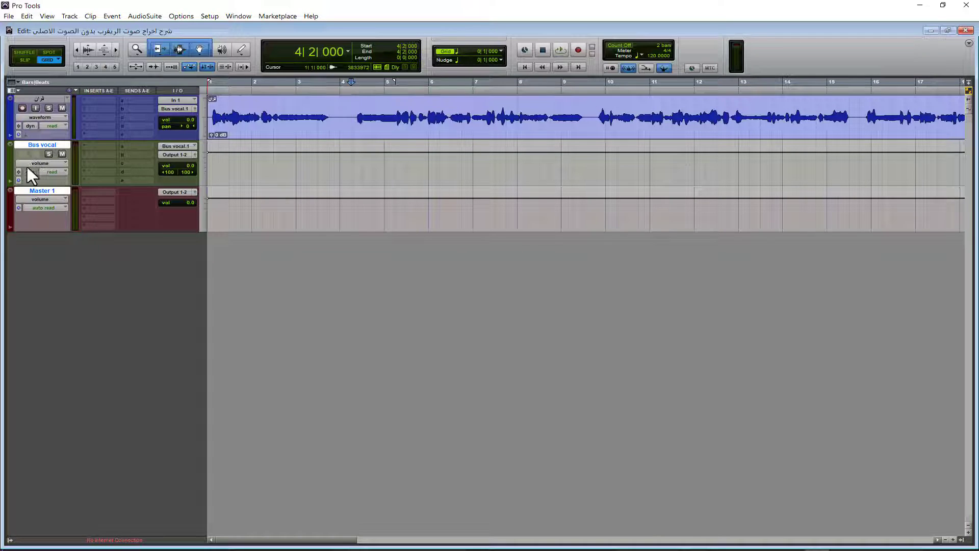
Recolor the Bus vocal track dark blue to match the vocal track, and close the color palette
click(11, 119)
double_click(11, 151)
click(282, 275)
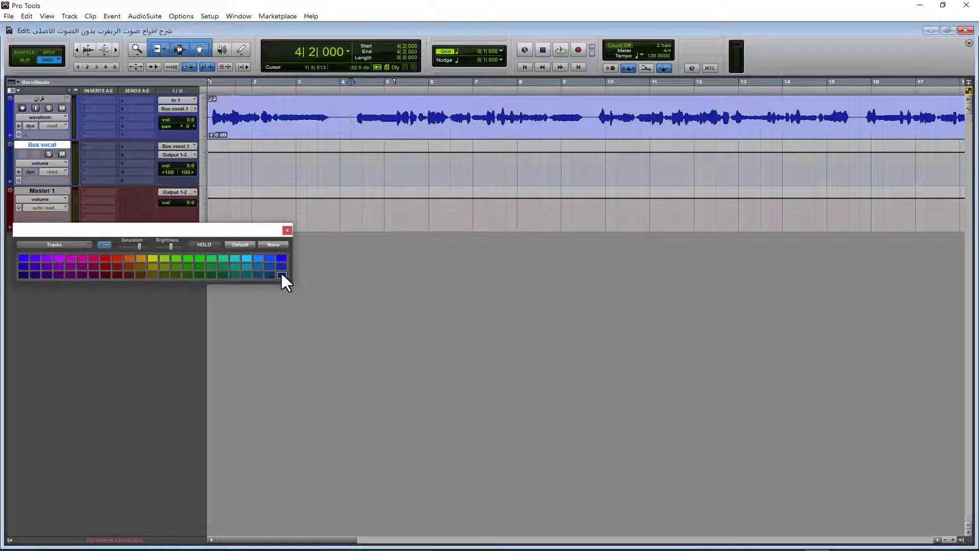
click(287, 231)
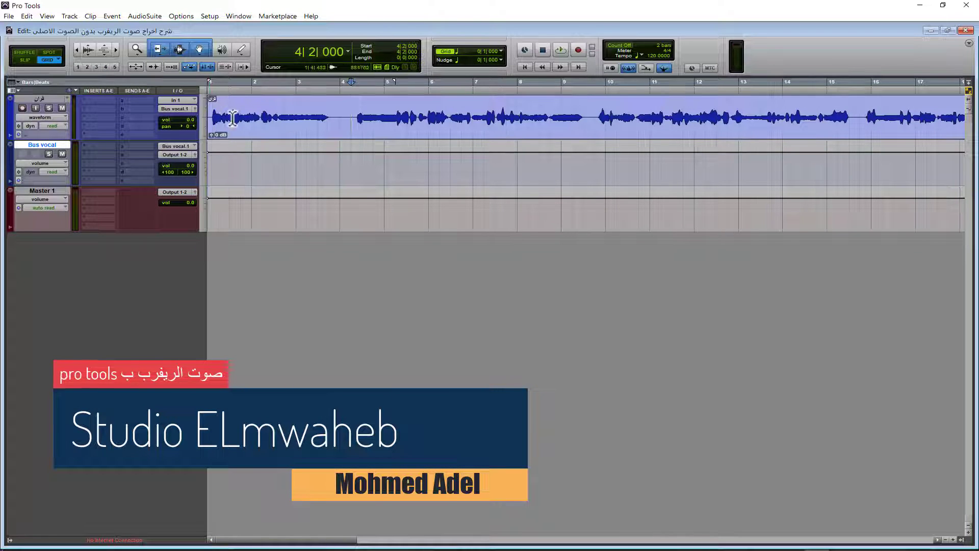
Add a send on the vocal track's first slot to a new stereo Aux Input track named "reverb"
click(123, 97)
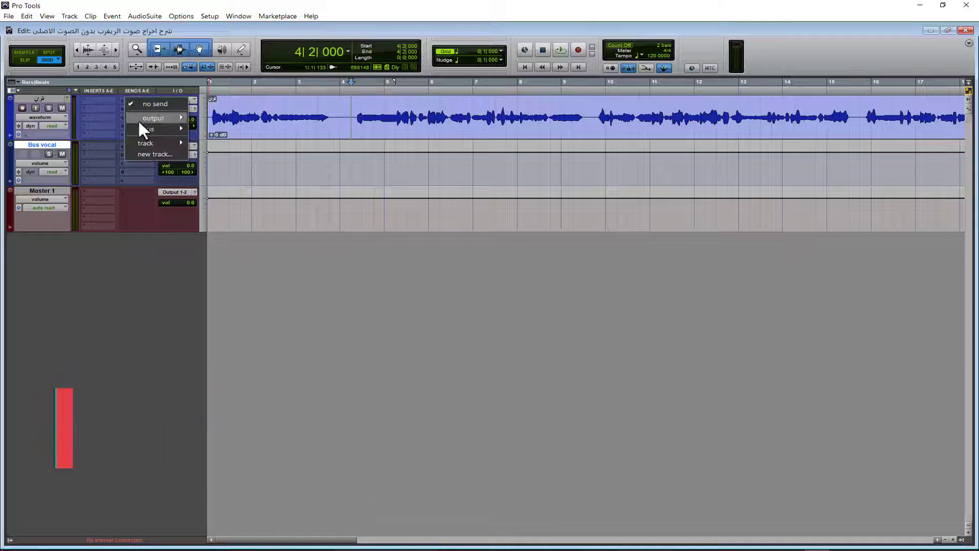
click(148, 154)
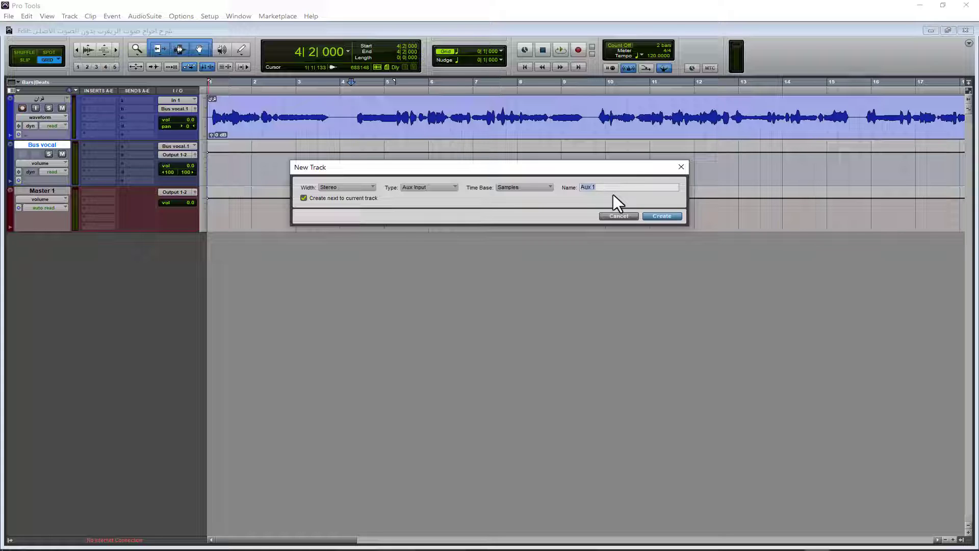
text(reverb)
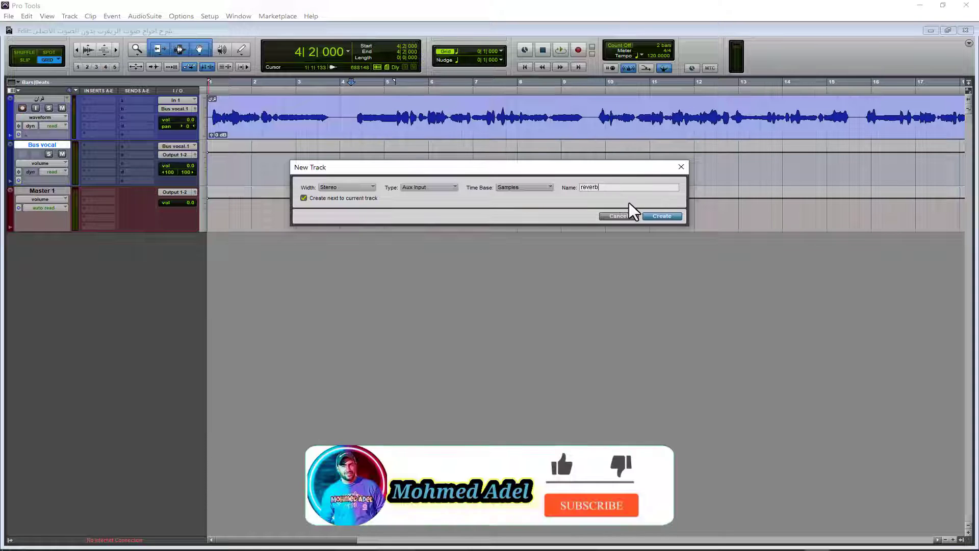
click(662, 216)
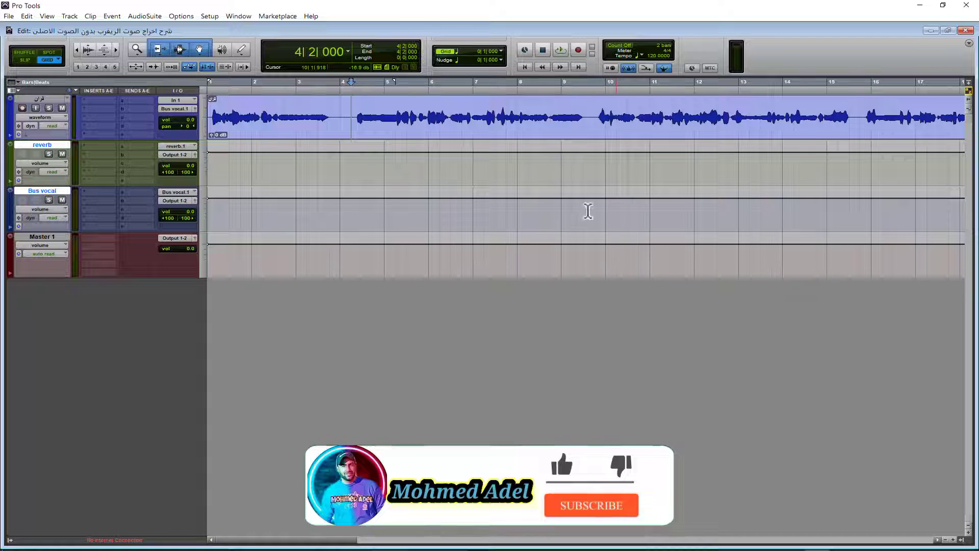
Insert the multichannel D-Verb reverb on the reverb track and set its input gain to 0.0 dB
click(88, 147)
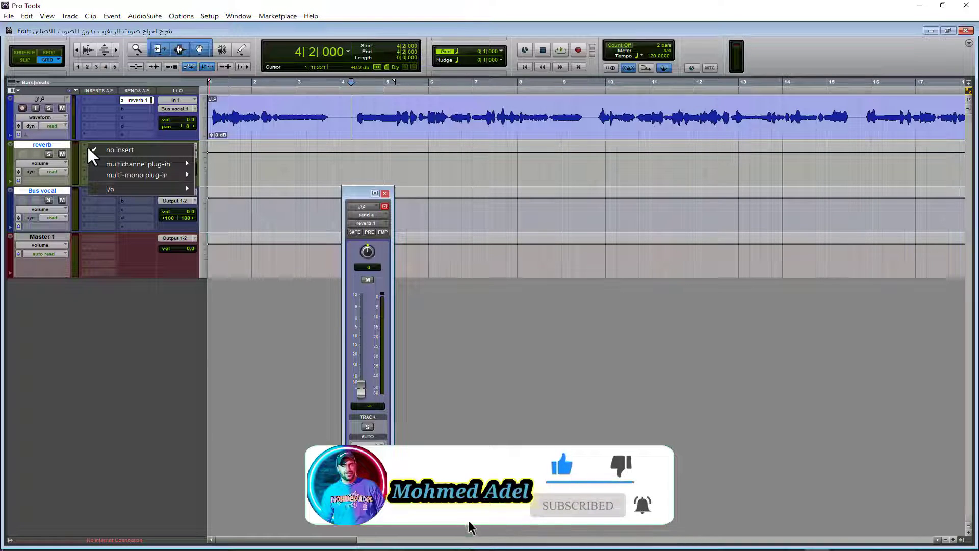
mouse_move(181, 166)
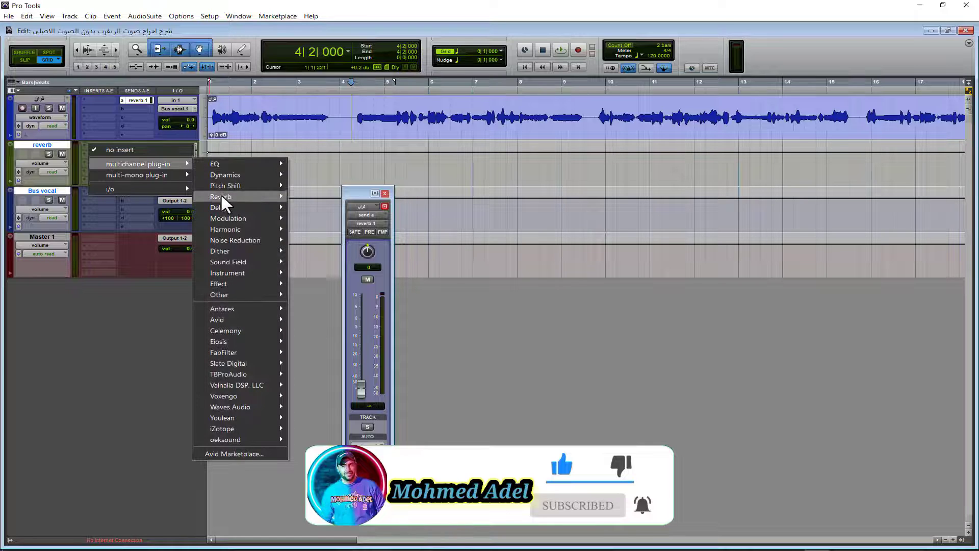
mouse_move(241, 194)
click(322, 206)
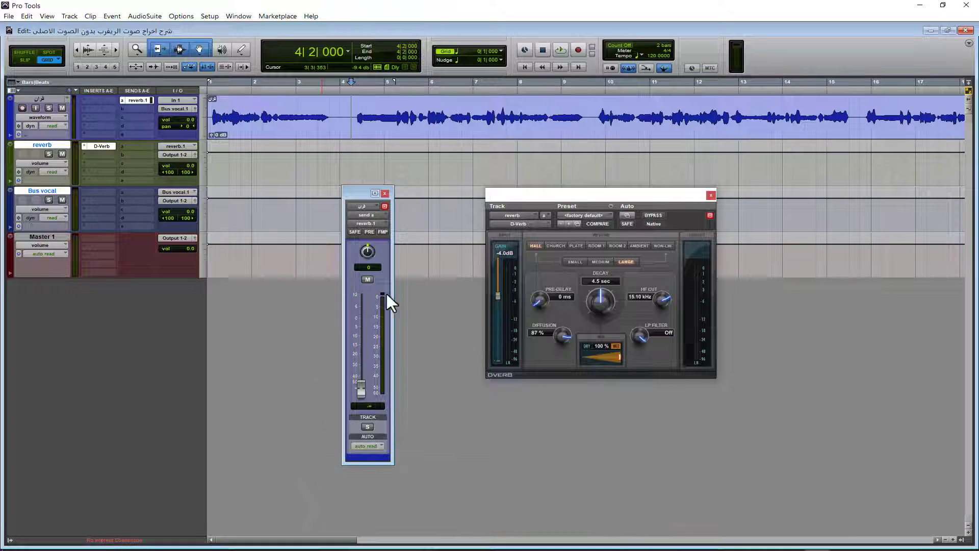
drag(496, 295, 497, 240)
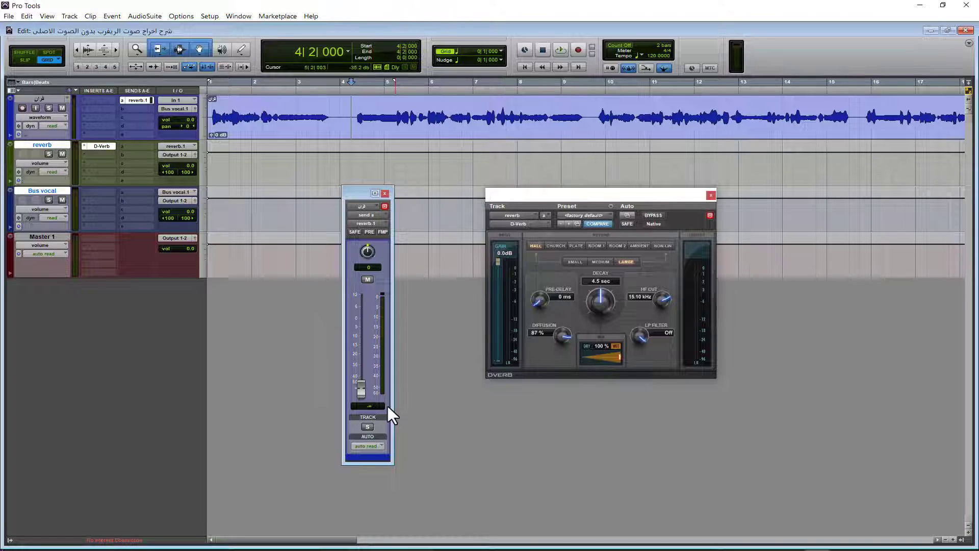
During playback, raise the vocal track's reverb send level to about -5.4 dB
key(space)
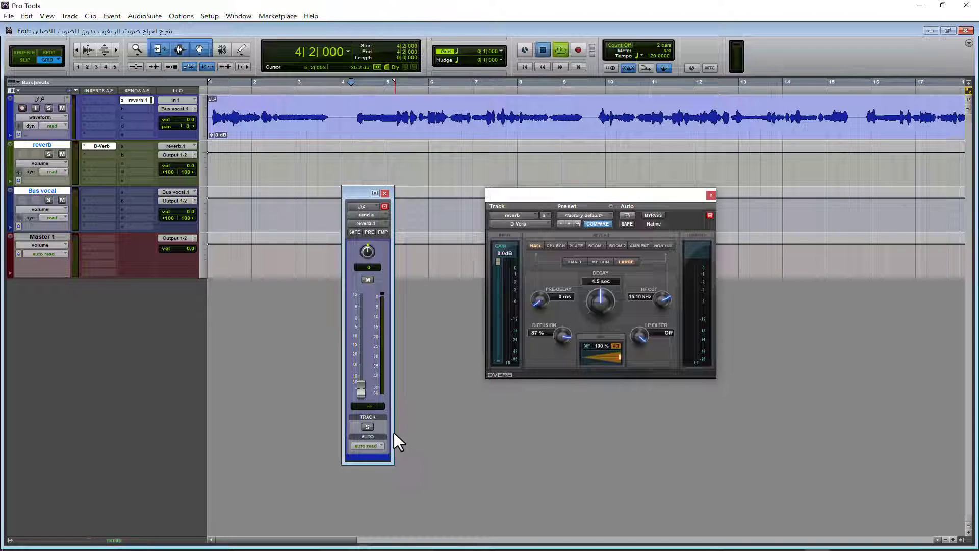
drag(362, 389, 369, 323)
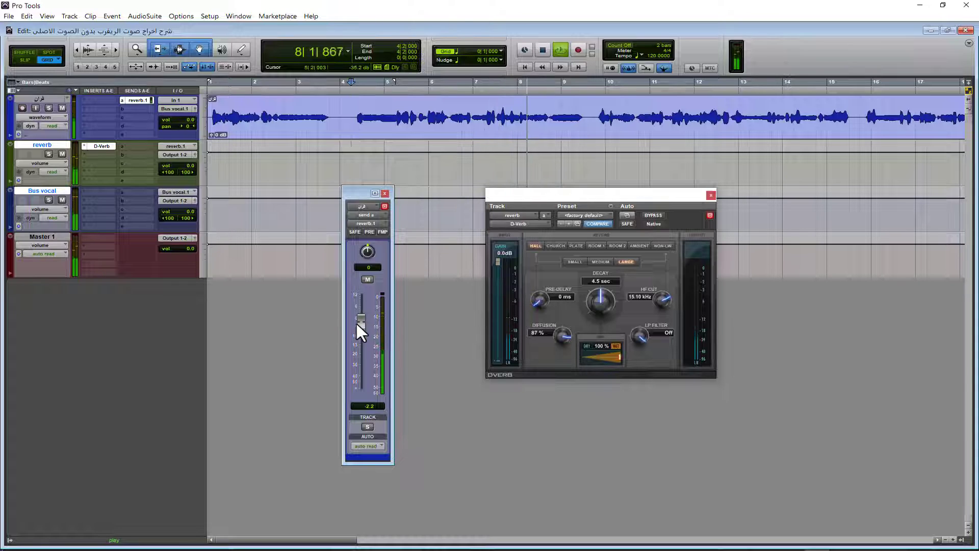
drag(356, 324, 359, 329)
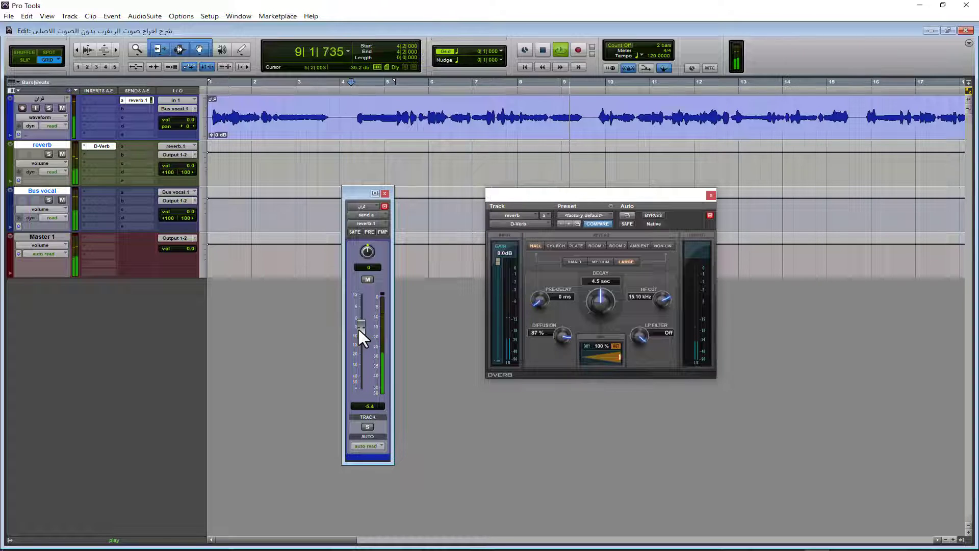
key(space)
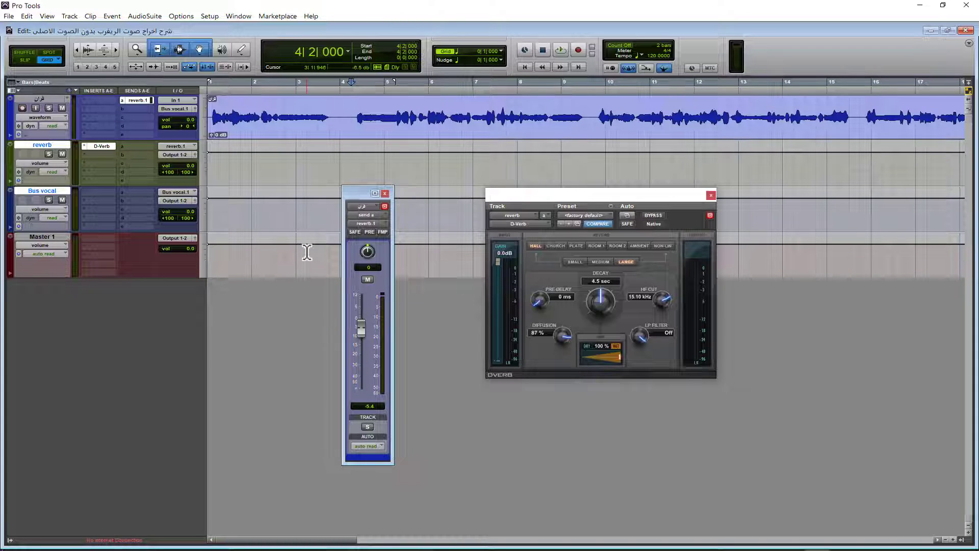
Audition the reverb with Bus vocal muted, set the send level to about -5.7 dB, and unmute the bus before stopping playback
key(space)
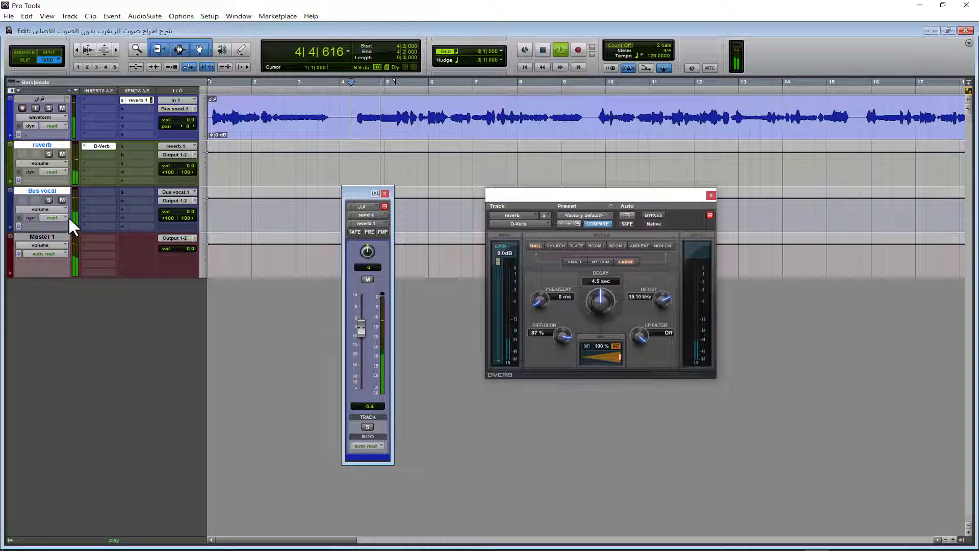
click(63, 199)
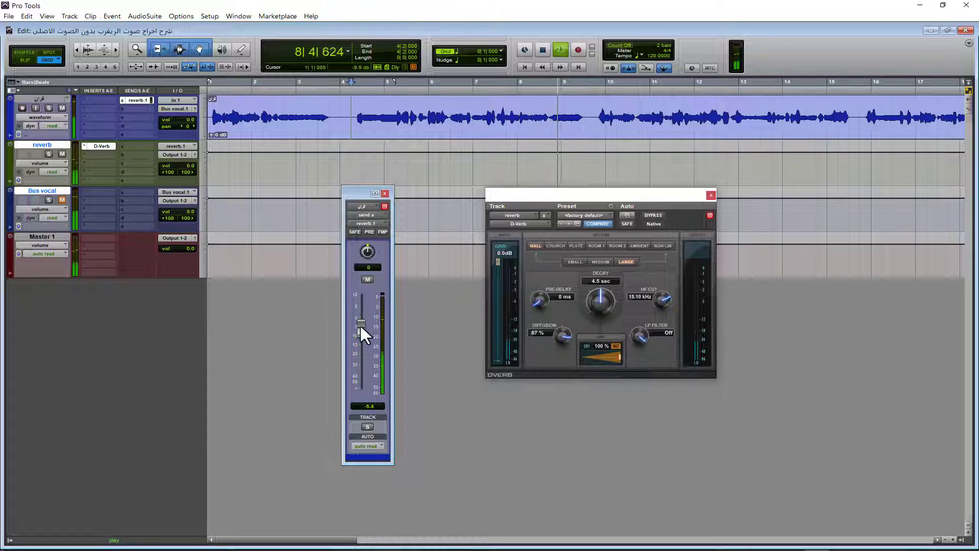
mouse_move(360, 326)
mouse_down()
mouse_move(362, 396)
mouse_move(366, 317)
mouse_move(365, 326)
mouse_up()
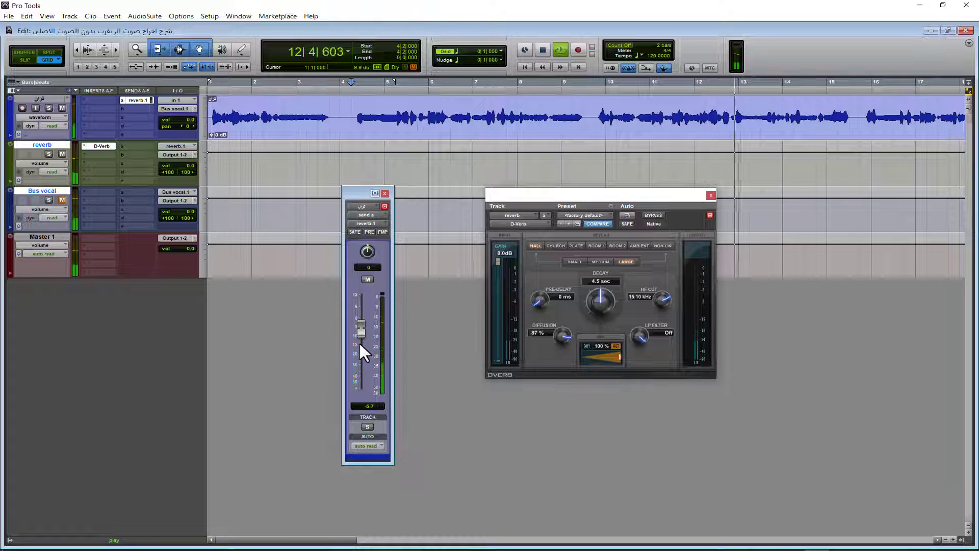
click(57, 199)
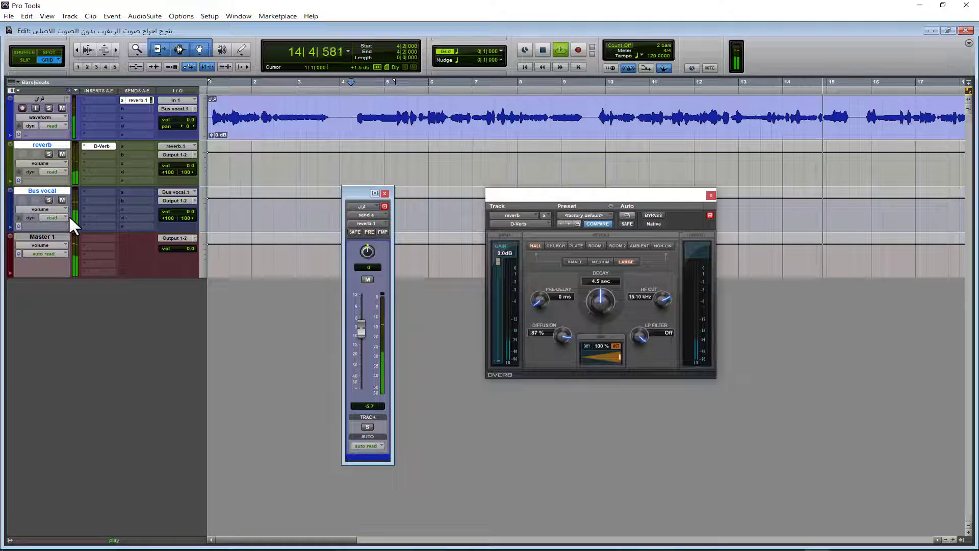
key(space)
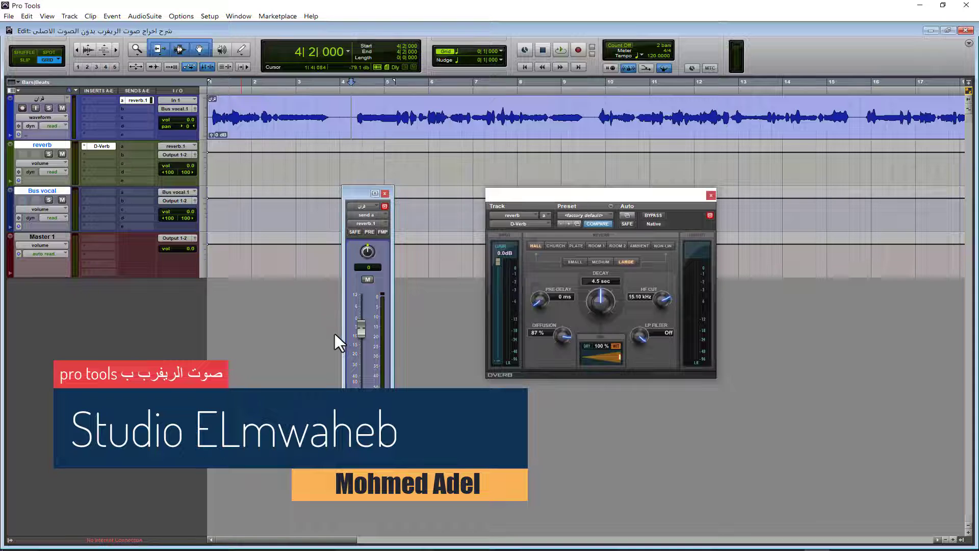
Compare playback with Bus vocal muted and unmuted while lowering the vocal's reverb send level to about -7.3 dB
key(space)
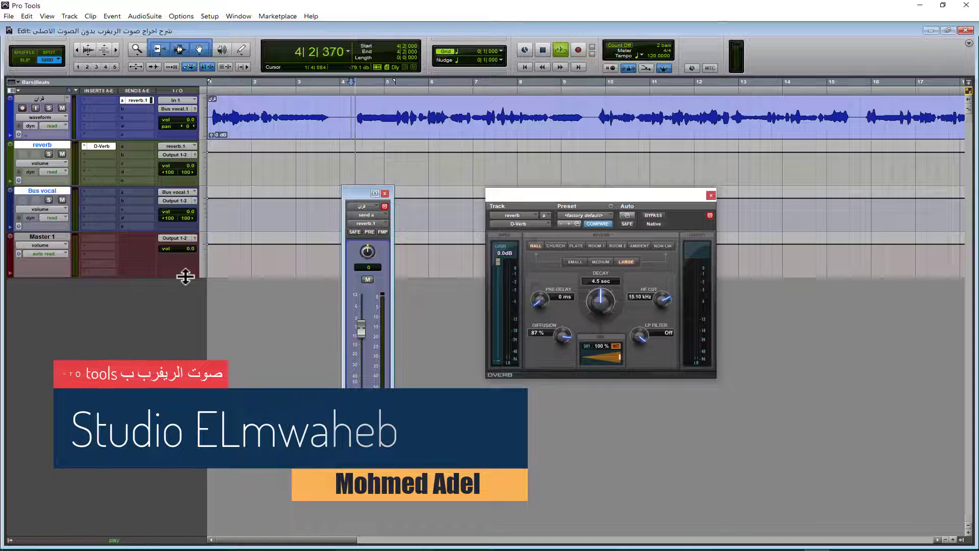
click(62, 199)
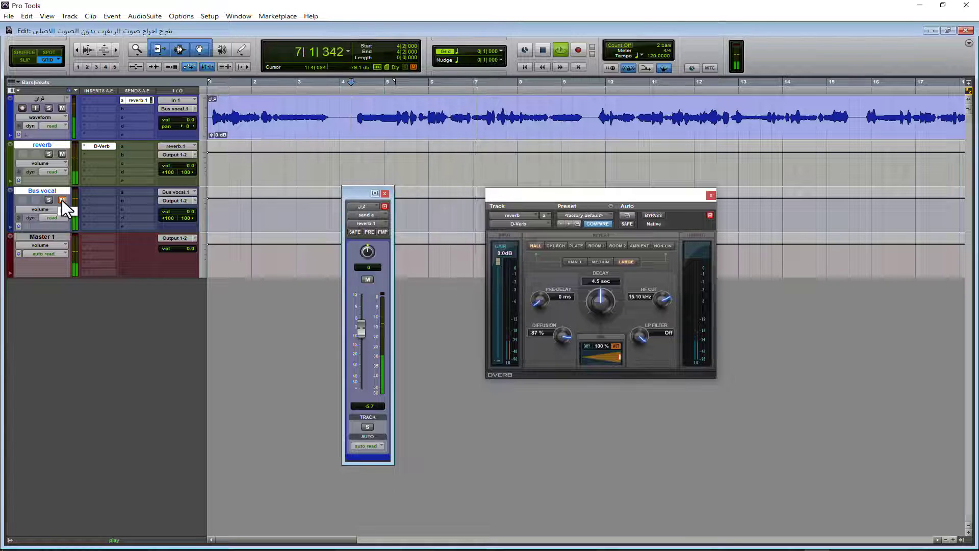
click(61, 200)
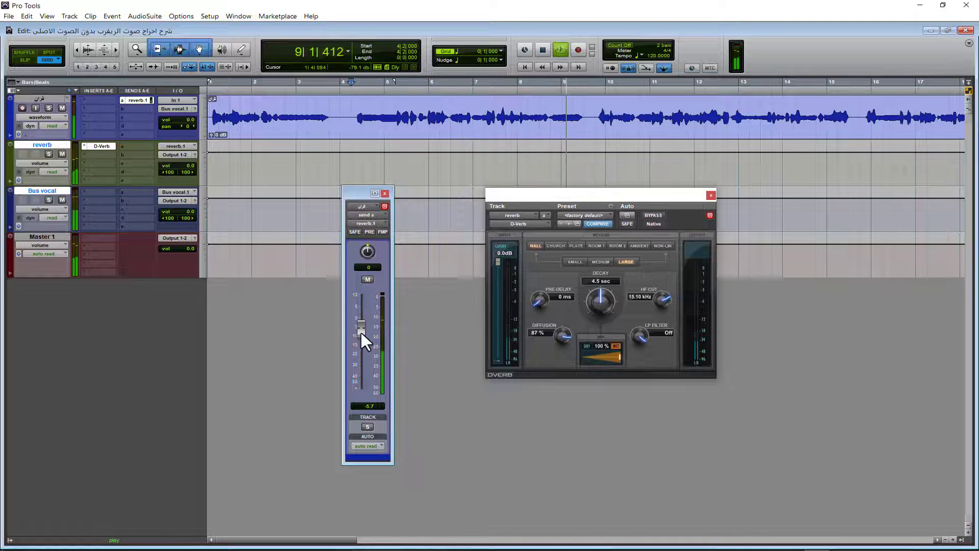
drag(358, 331, 360, 334)
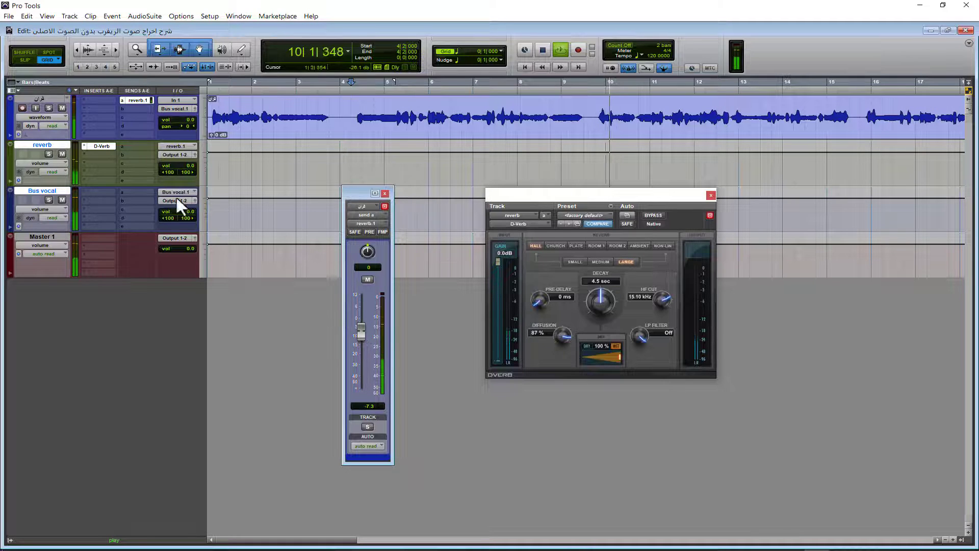
click(62, 200)
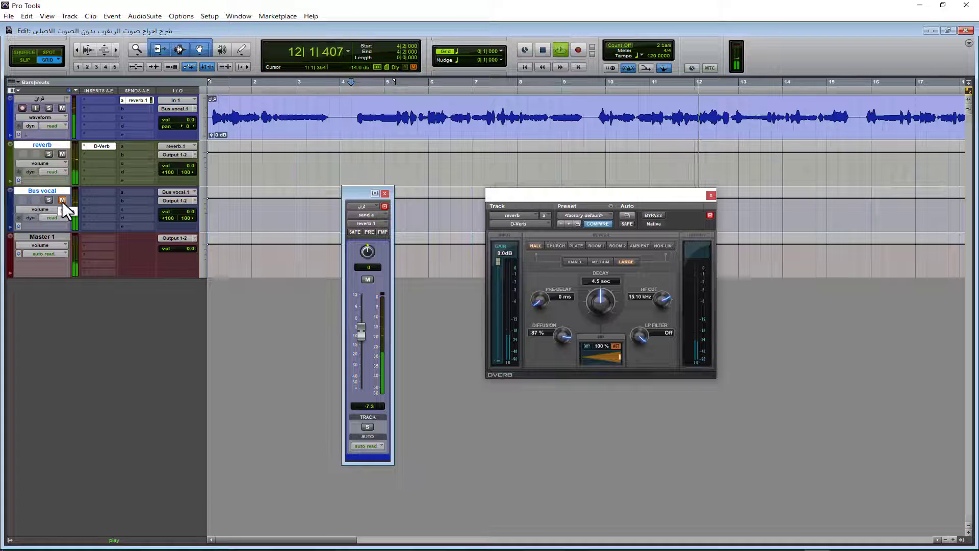
click(62, 200)
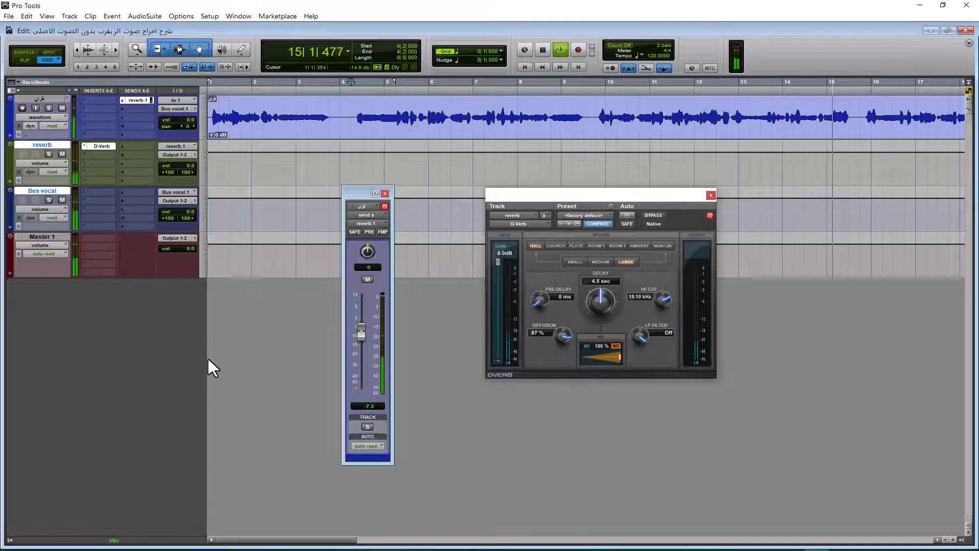
key(space)
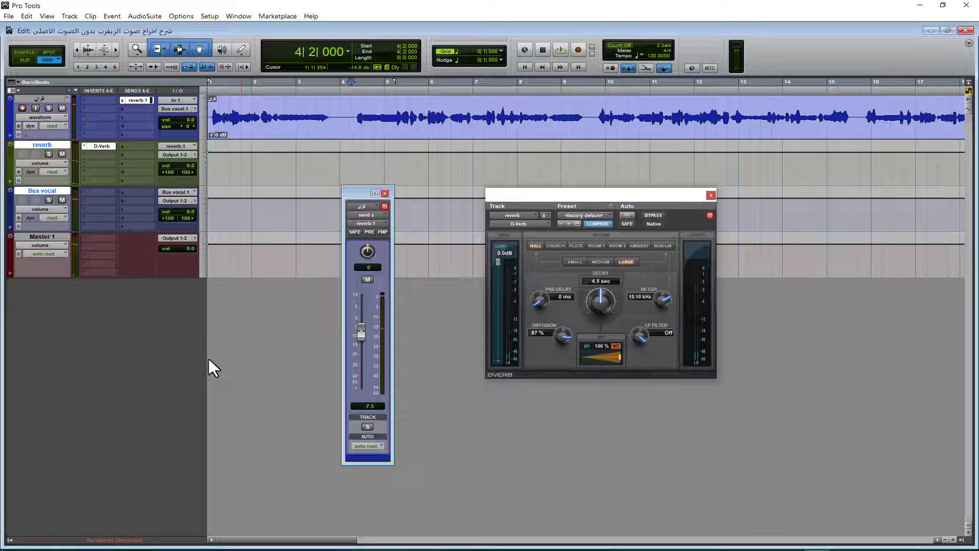